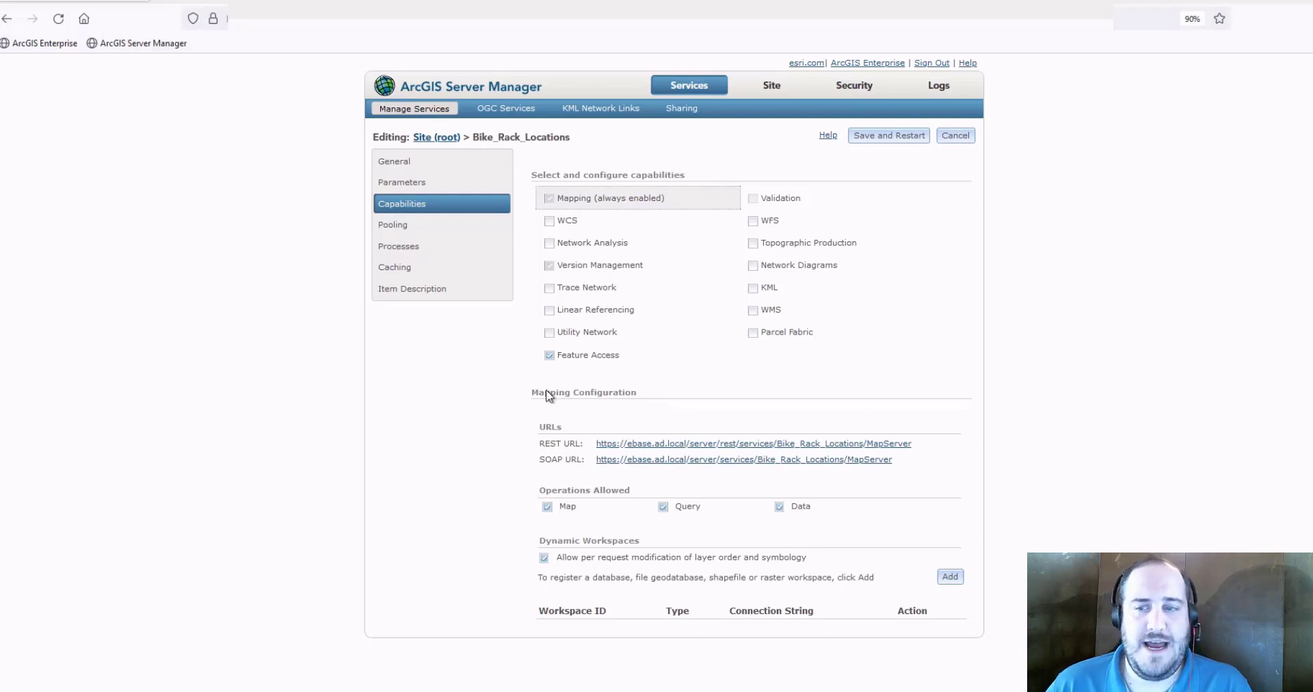
Make sure Sync stays allowed, with Create and Query, in Bike_Rack_Locations Feature Access settings
click(592, 355)
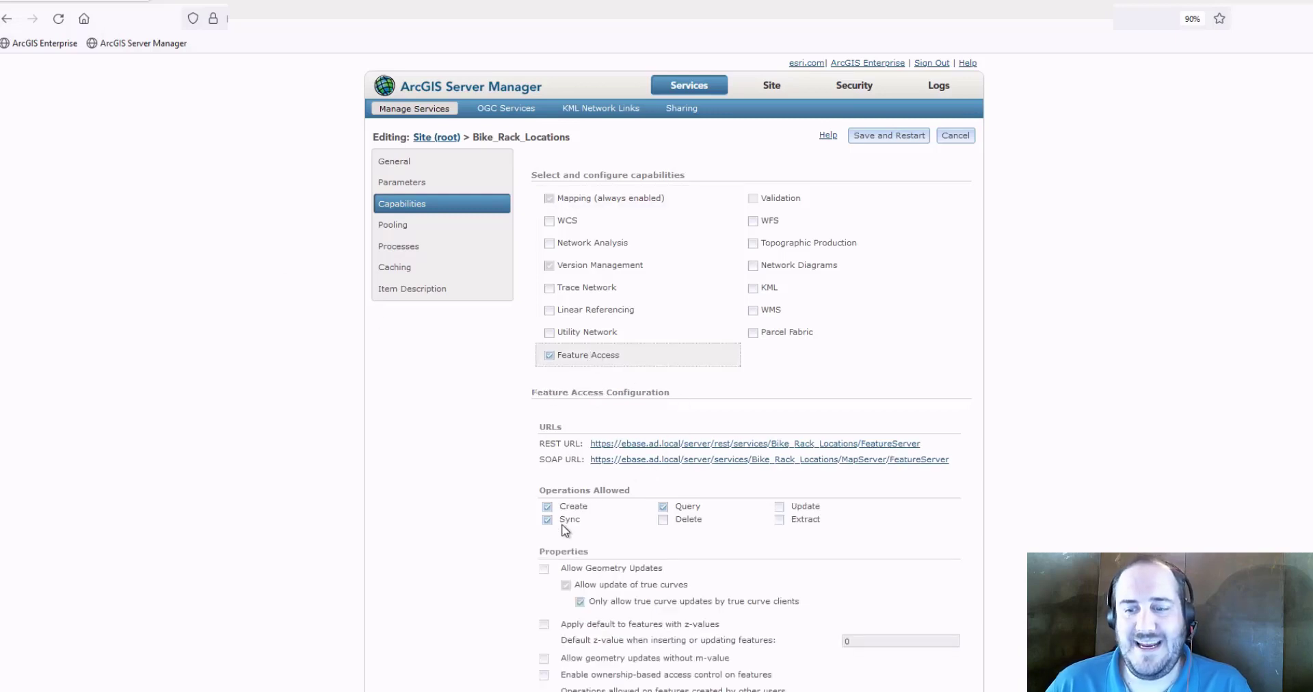
click(568, 521)
click(568, 520)
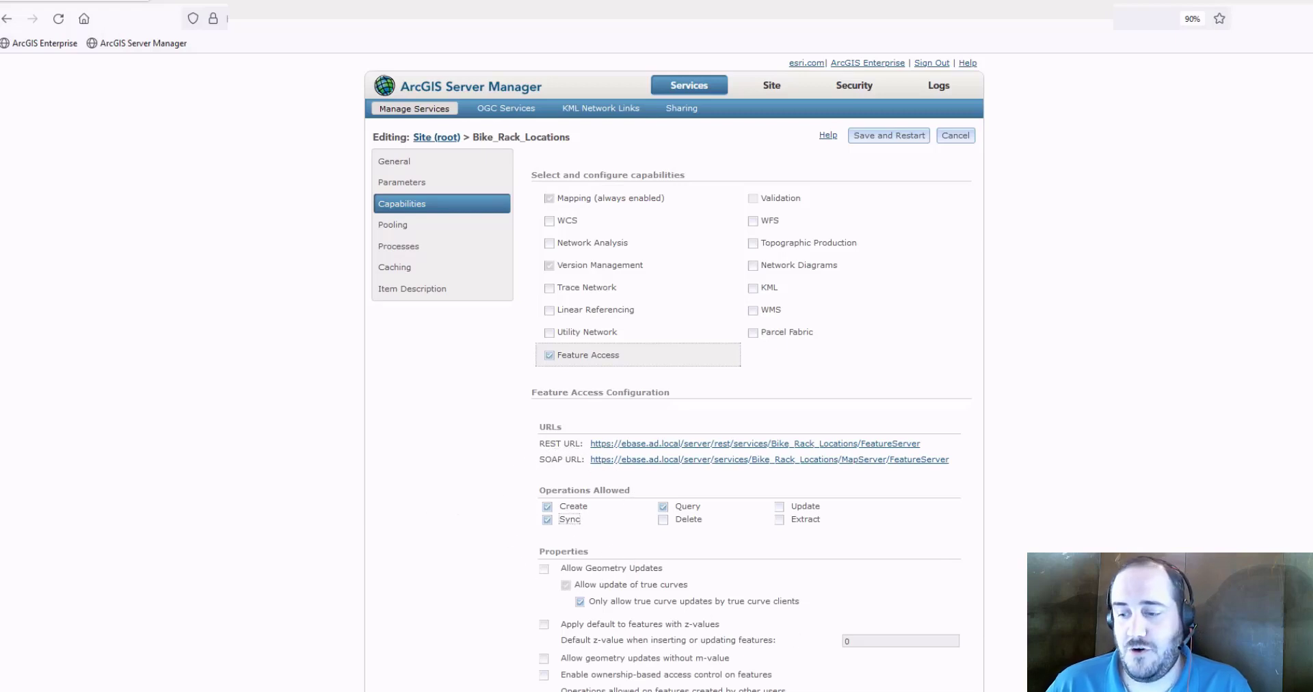
click(896, 674)
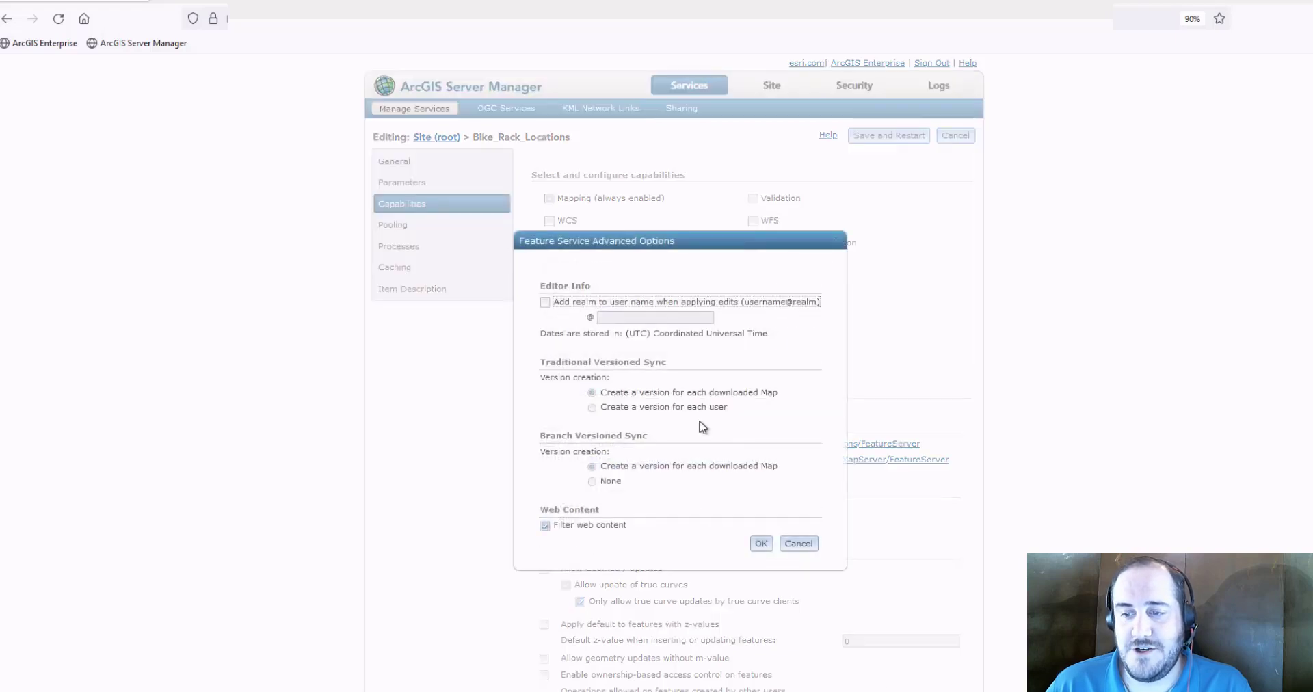
key(ctrl)
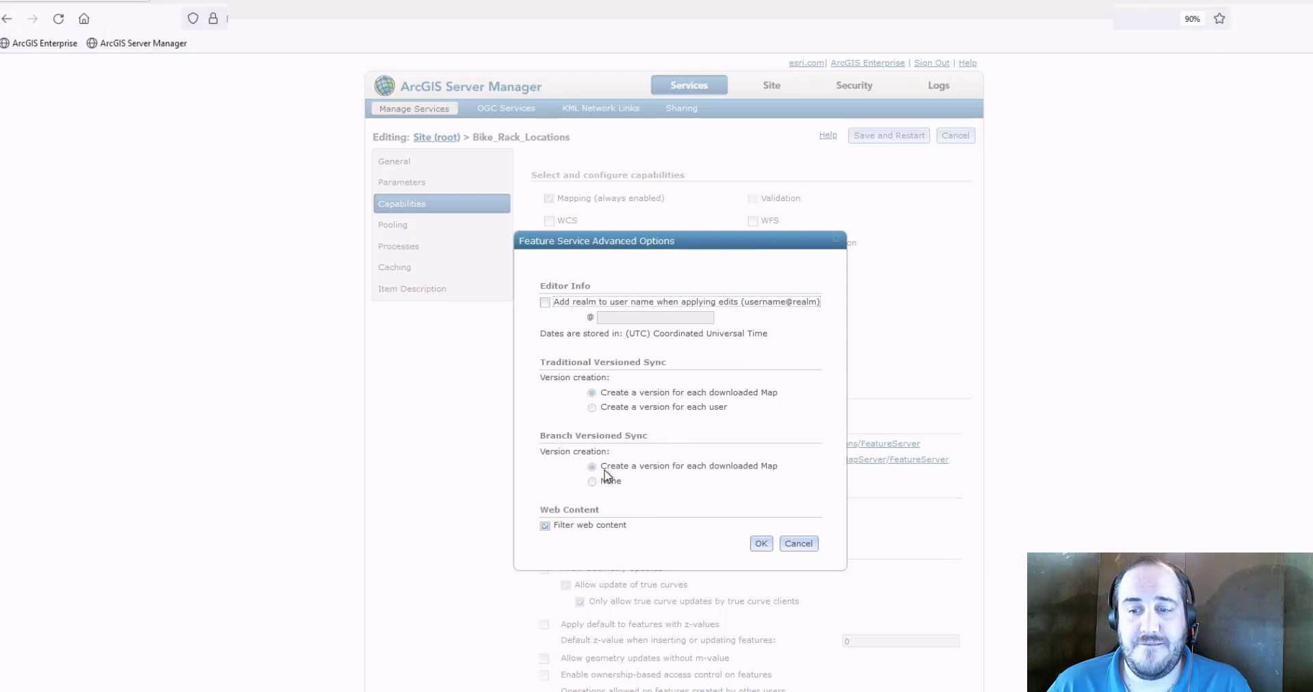
key(ctrl)
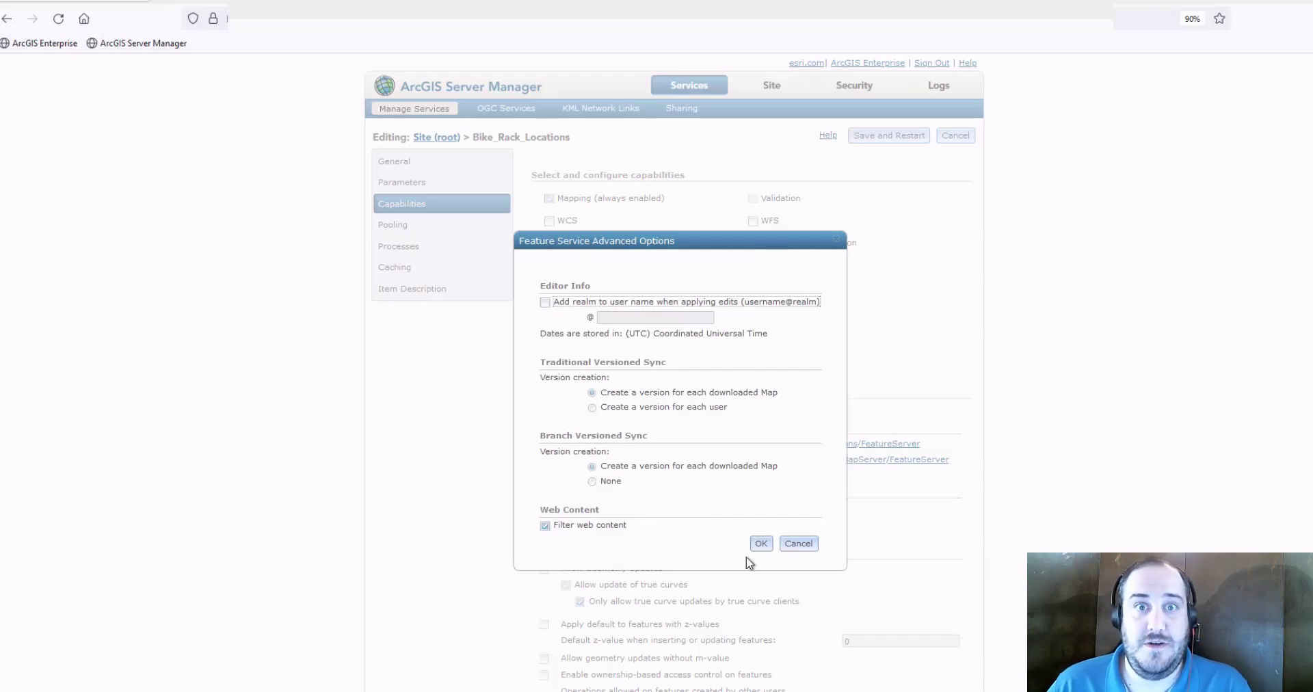
click(762, 543)
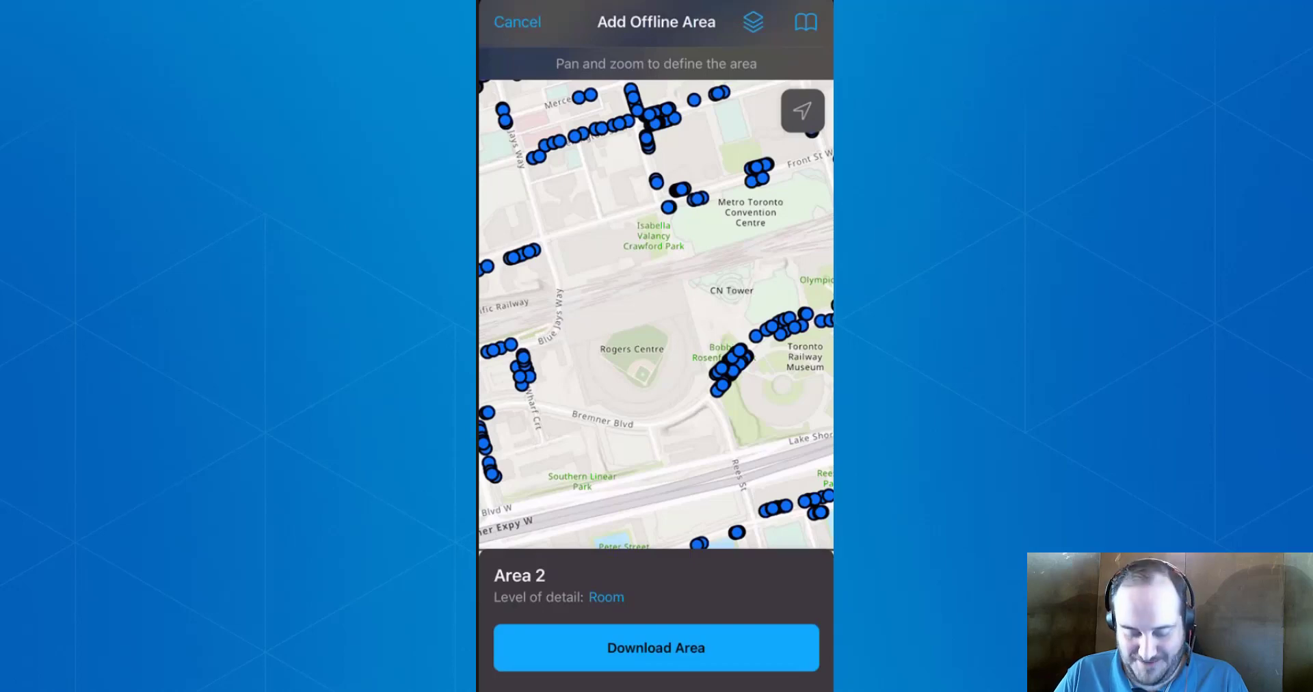
Download offline Area 2 (119.5 MB) of the Bike Rack Locations map
click(656, 647)
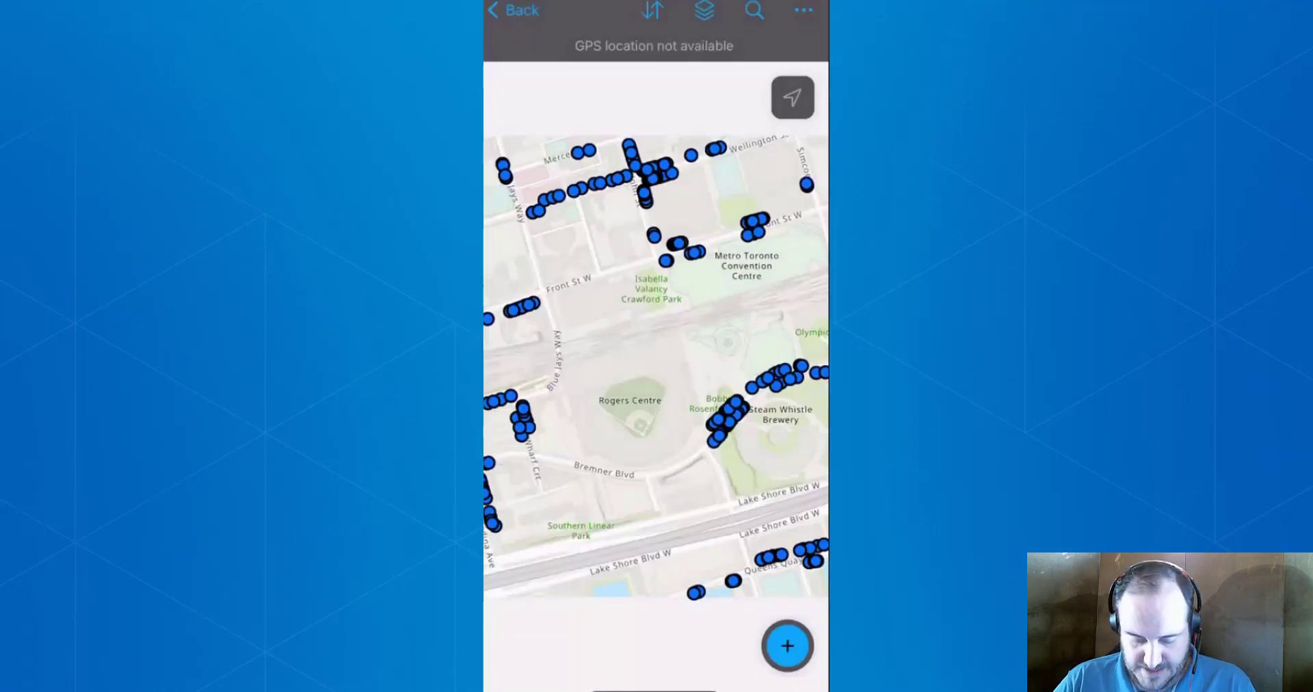
Add and submit a first bike rack point on Bremner Blvd, south of Rogers Centre
click(787, 645)
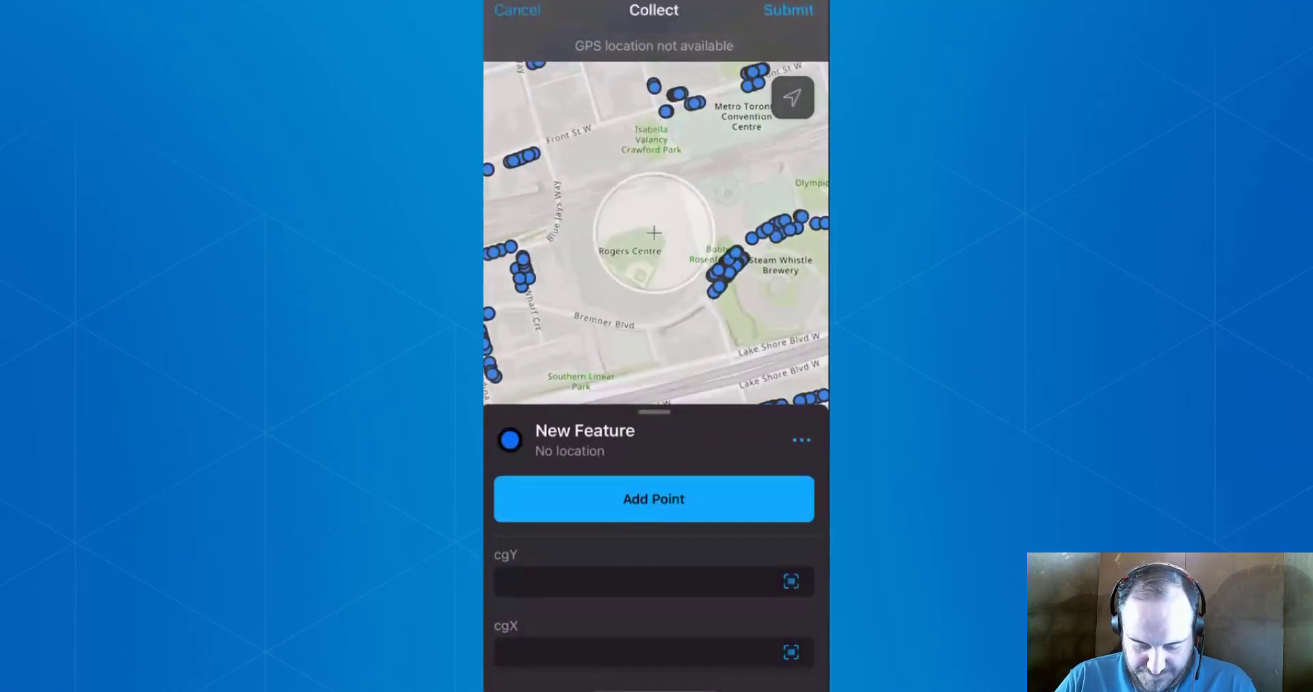
drag(643, 288, 674, 214)
click(654, 499)
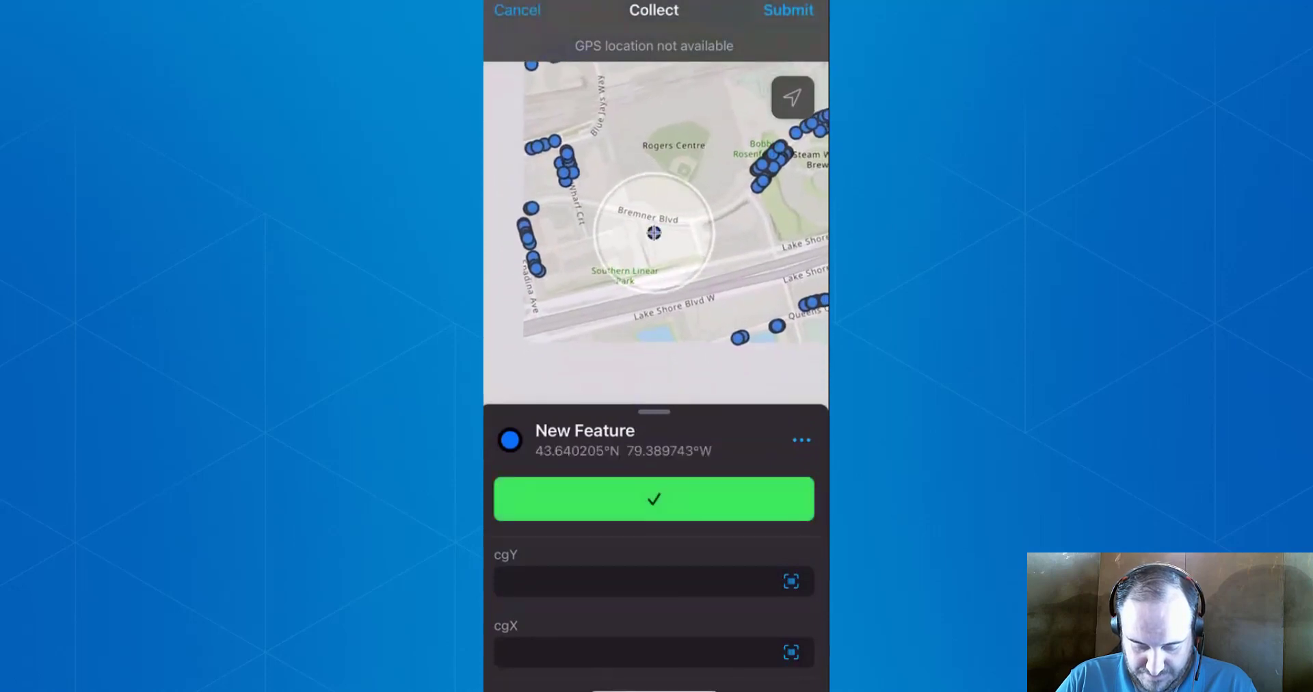
drag(670, 260, 636, 270)
click(788, 10)
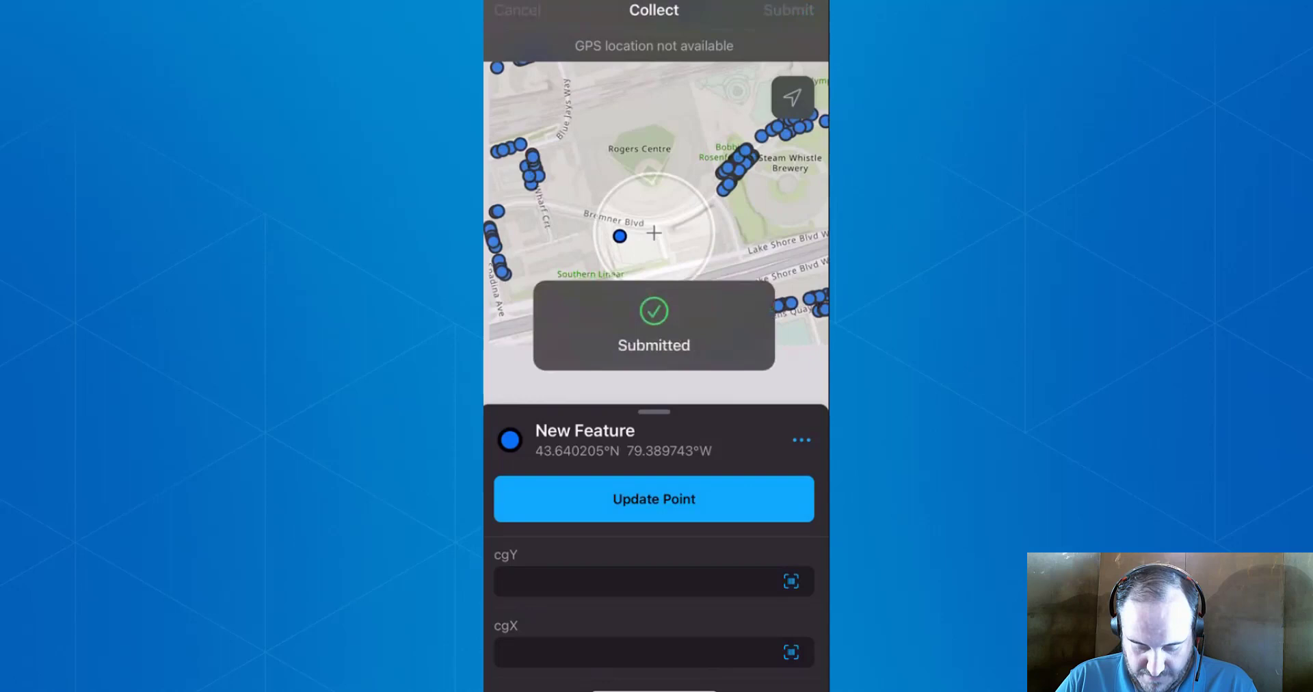
Drop a pin beside the first point and submit a second bike rack point there
click(762, 296)
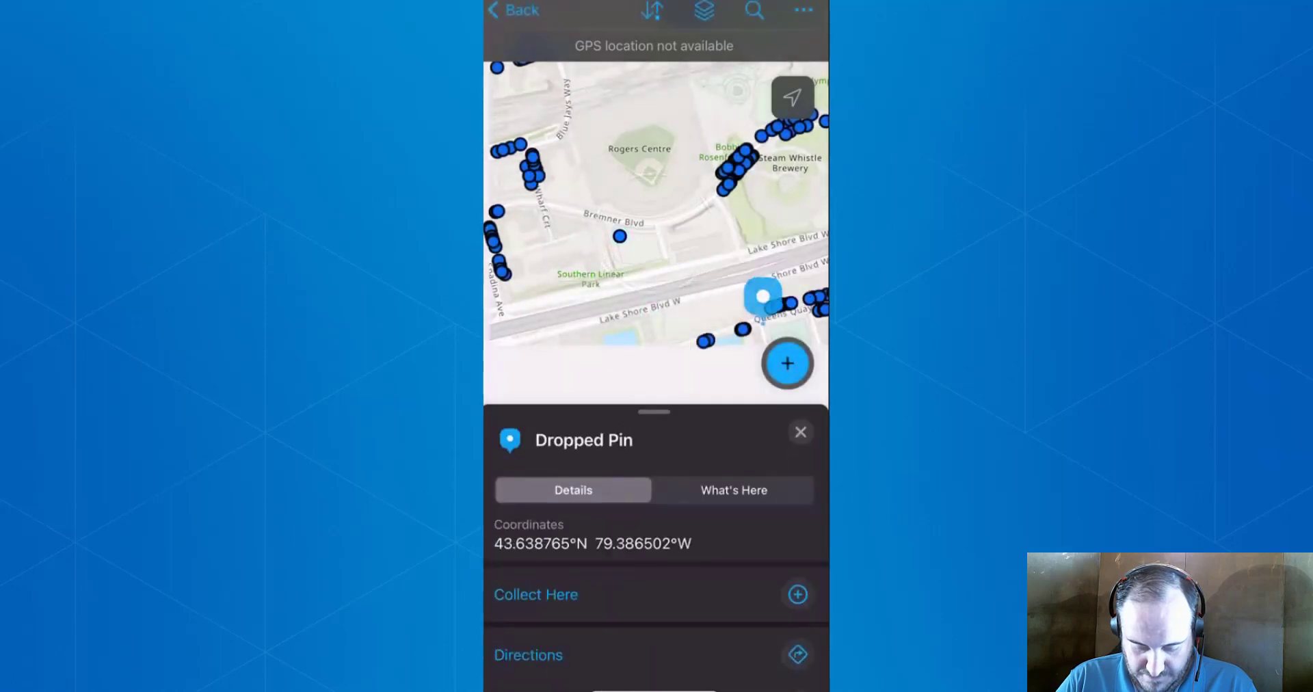
click(536, 639)
click(653, 498)
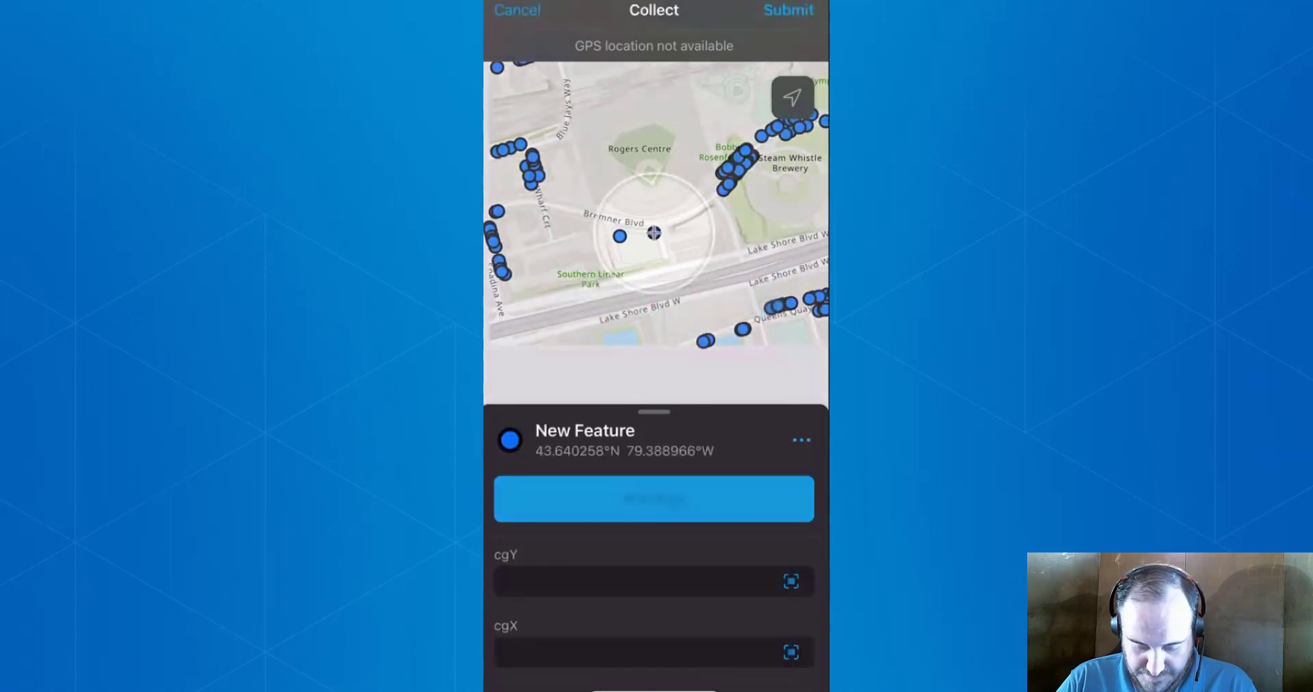
click(788, 10)
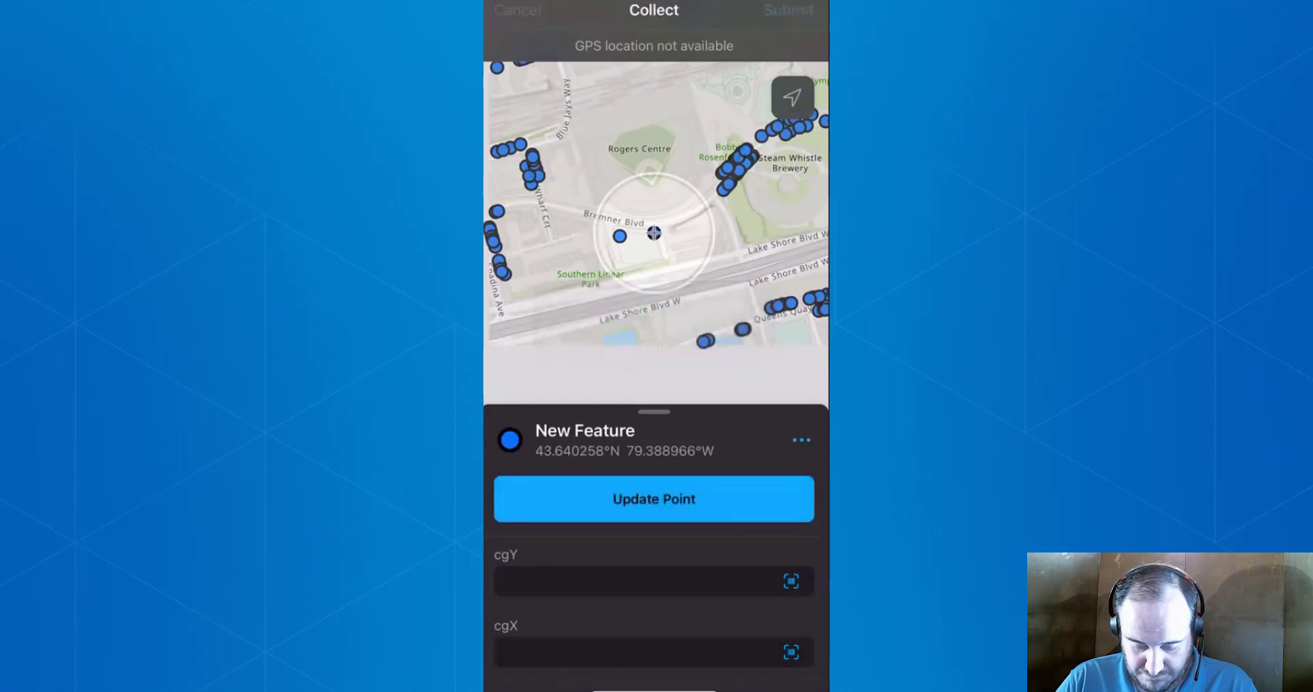
click(514, 9)
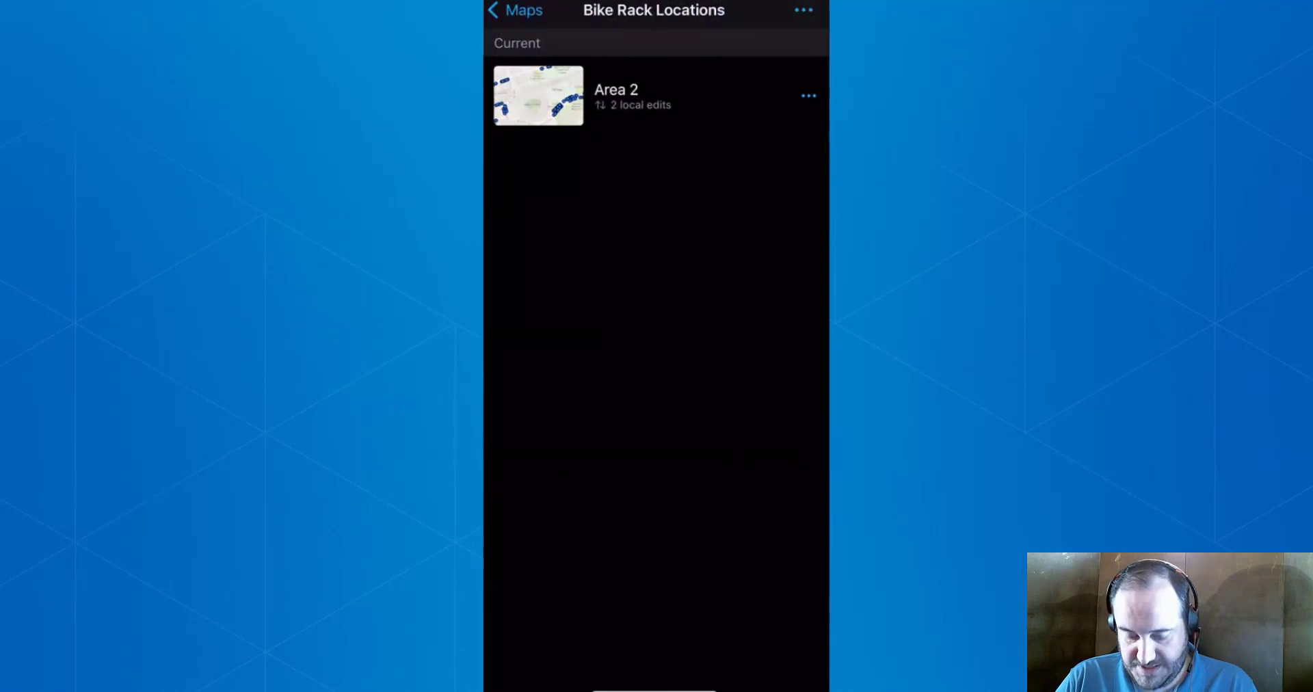
Sync Area 2's two local edits back to the Bike Rack Locations service
click(809, 95)
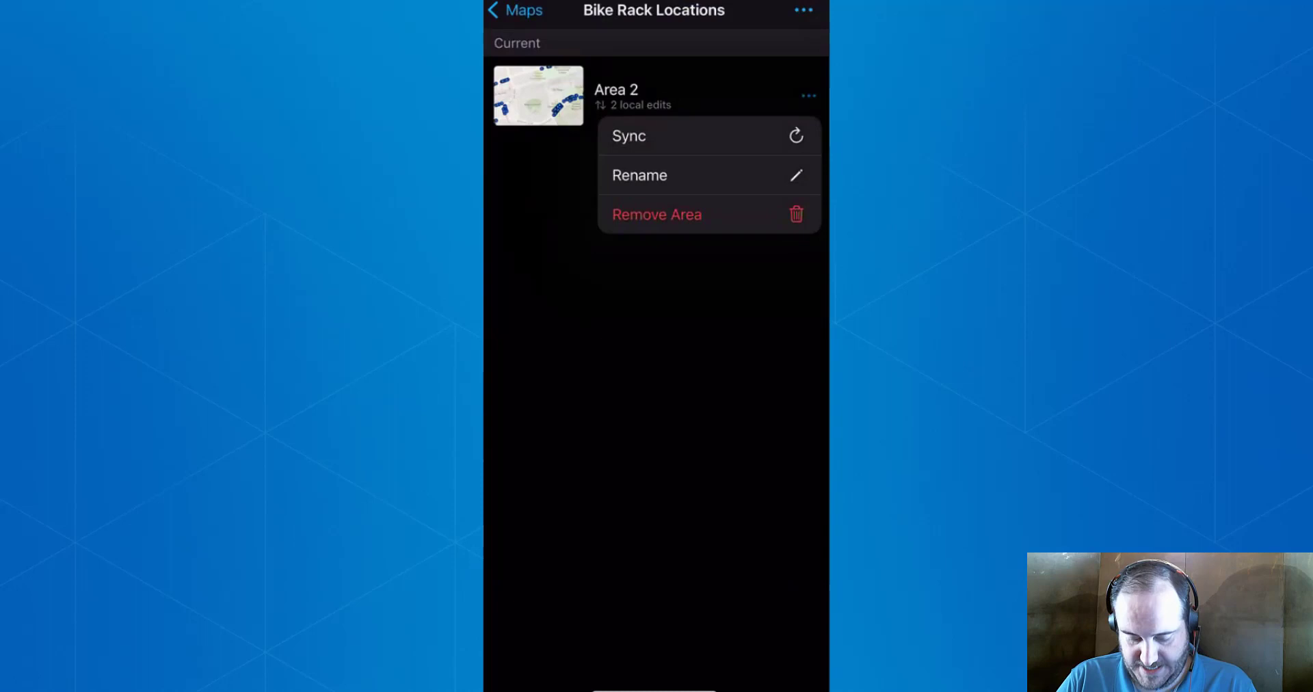
click(630, 136)
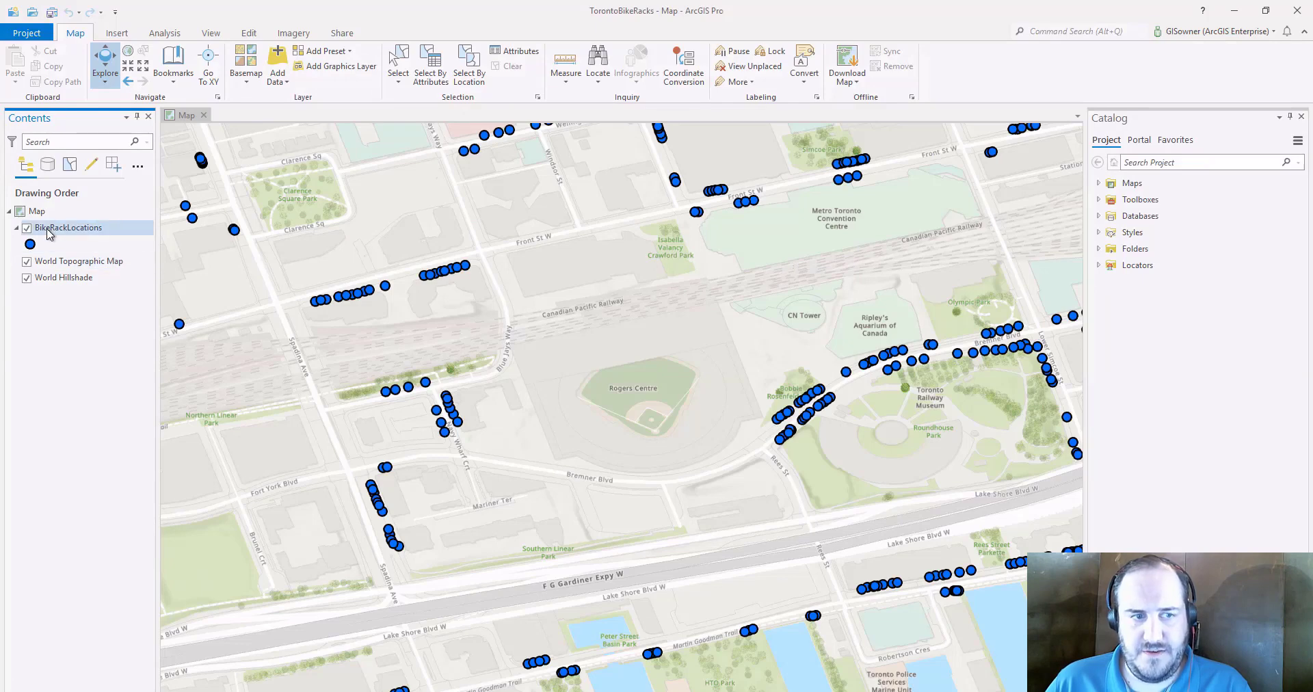
List Contents by data source and select the sde.DEFAULT connection for BikeRackLocations
click(47, 164)
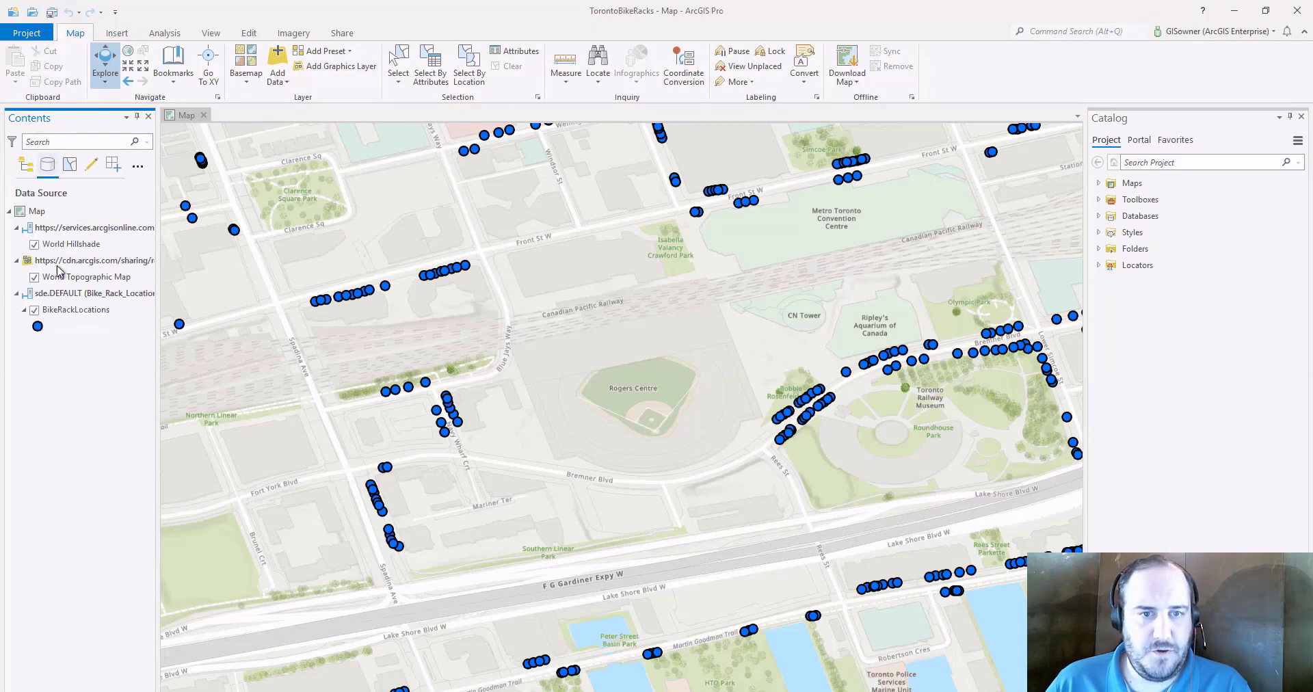
click(62, 299)
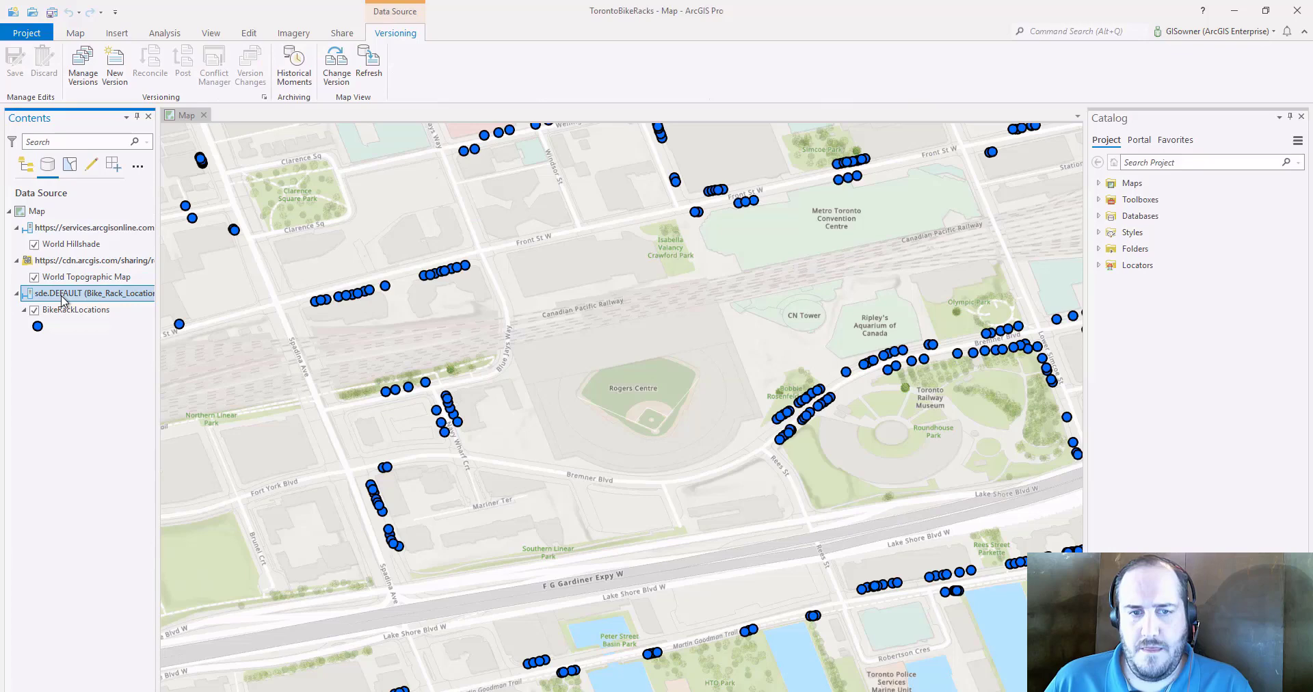
Switch BikeRackLocations from sde.DEFAULT to the gisowner private branch version and view the map
click(85, 66)
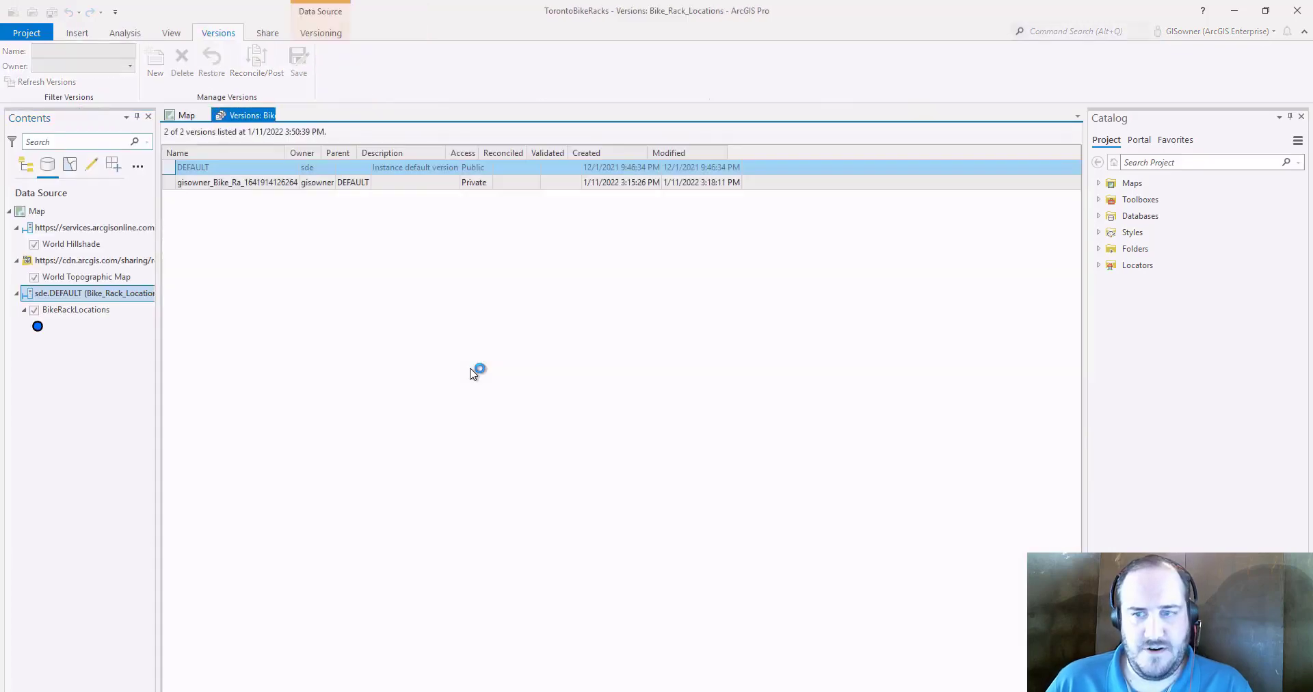
click(244, 184)
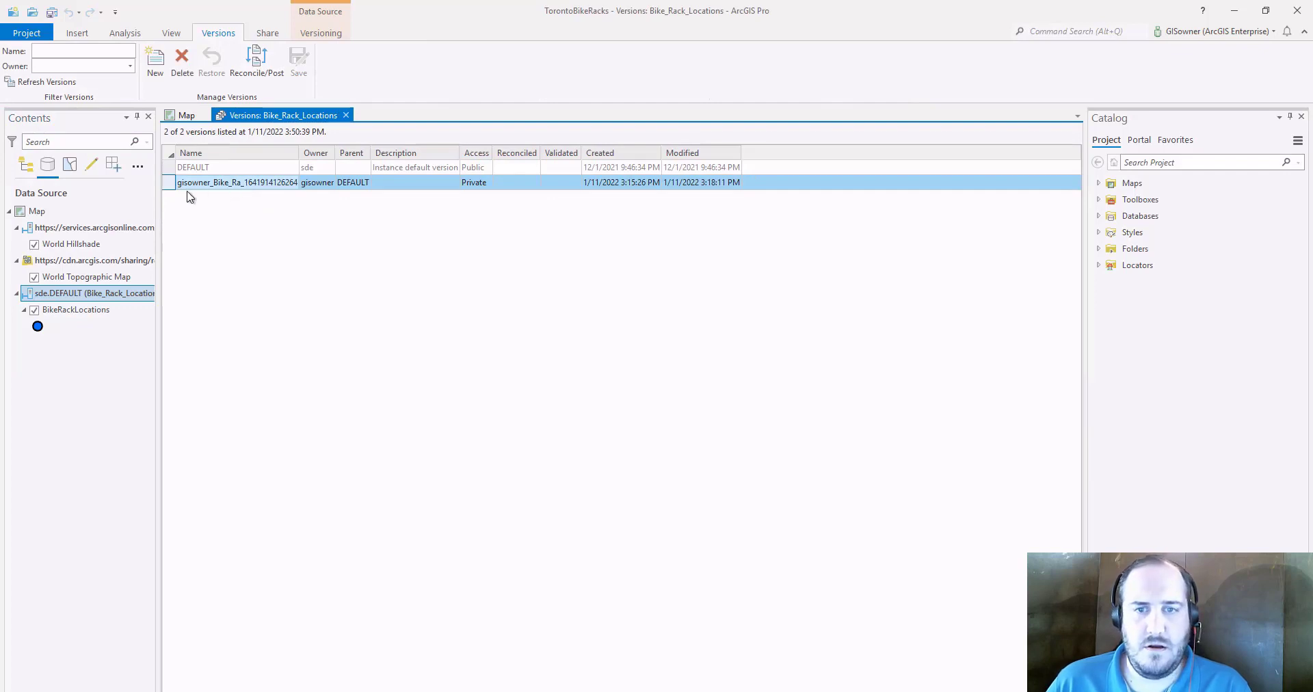
click(168, 183)
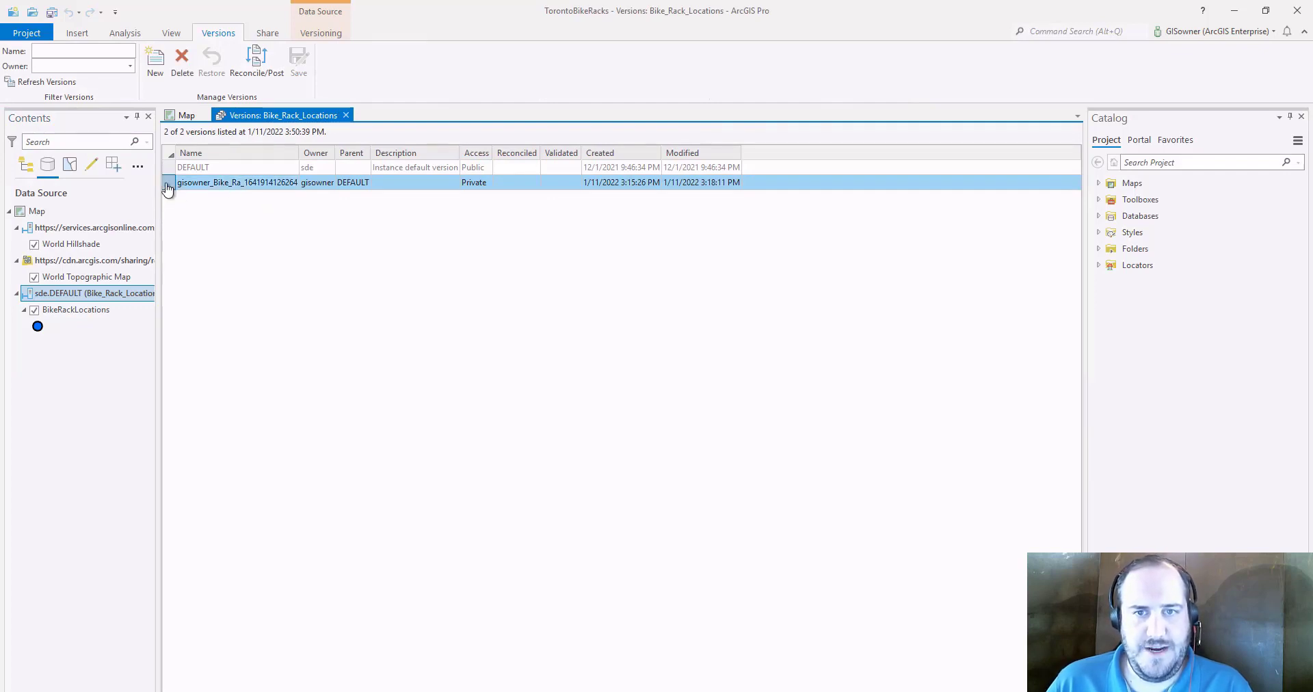
right_click(168, 186)
click(260, 192)
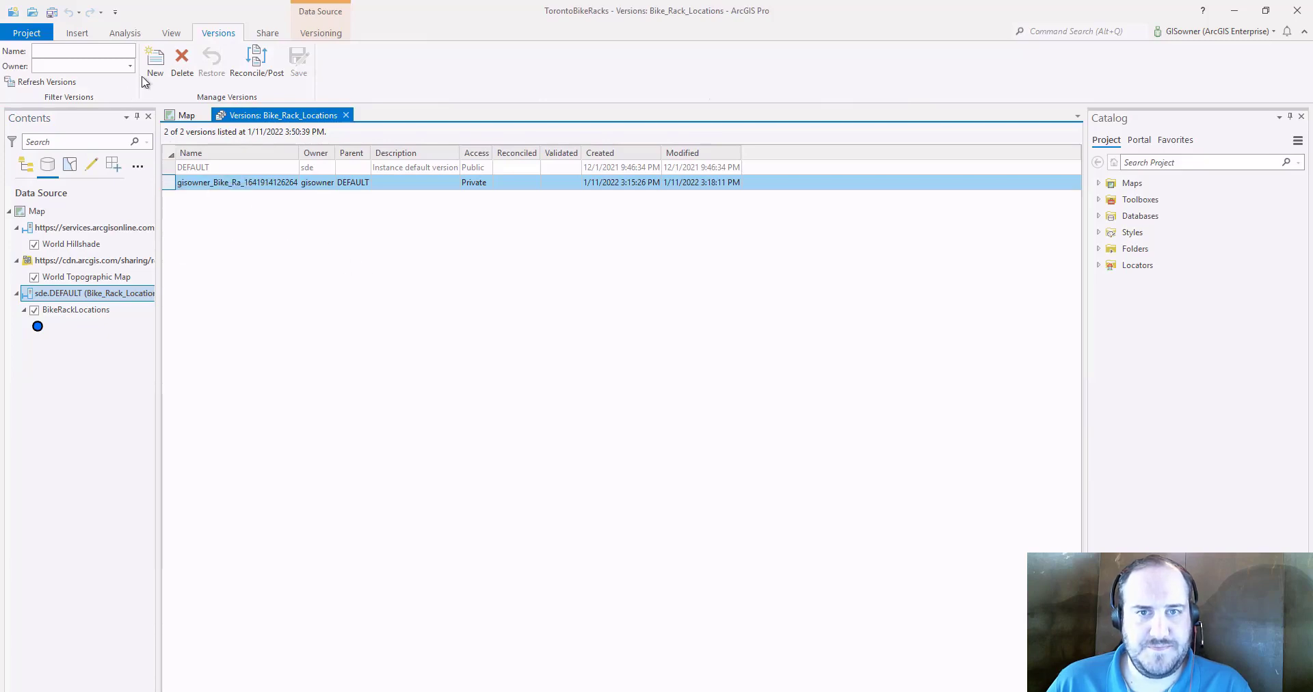
right_click(61, 297)
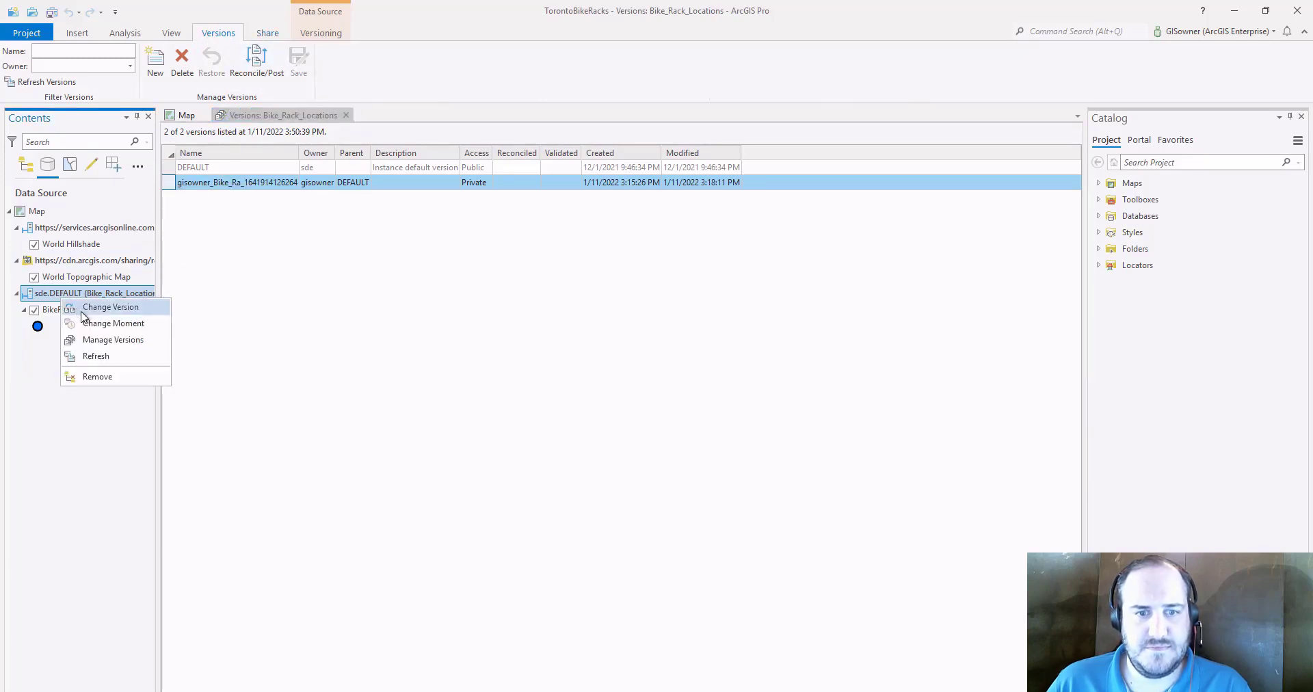
click(83, 309)
click(566, 357)
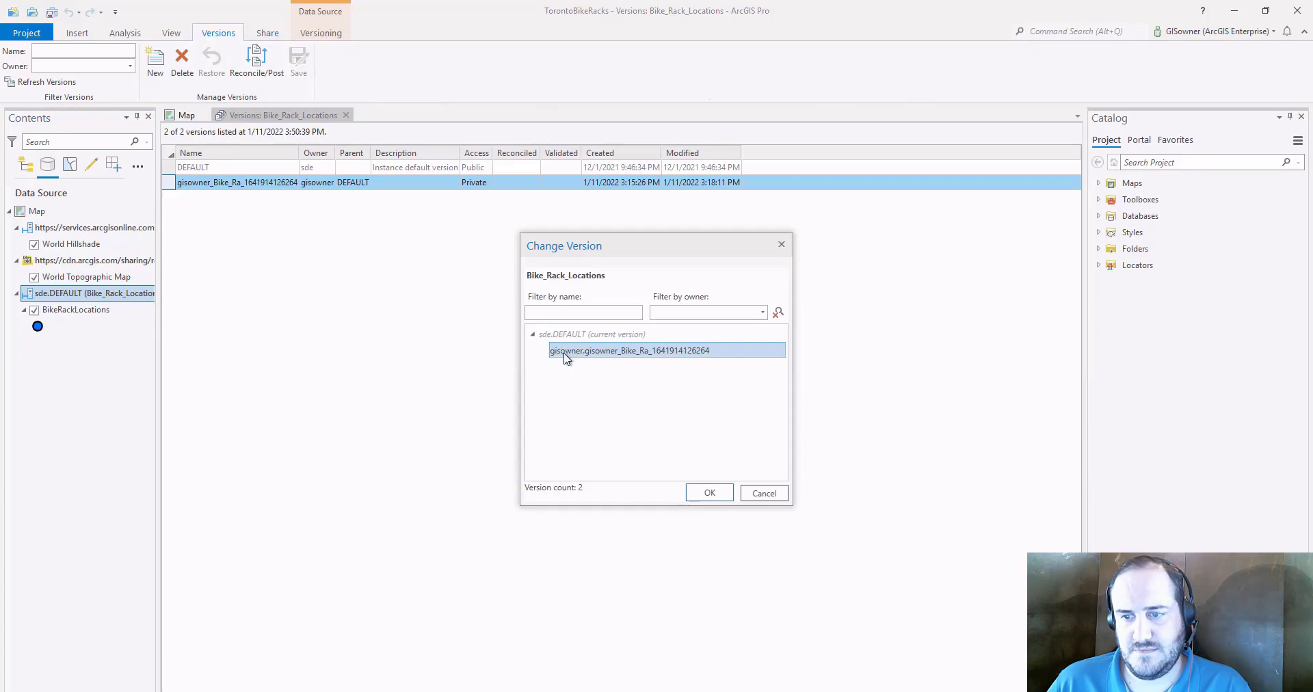
click(720, 493)
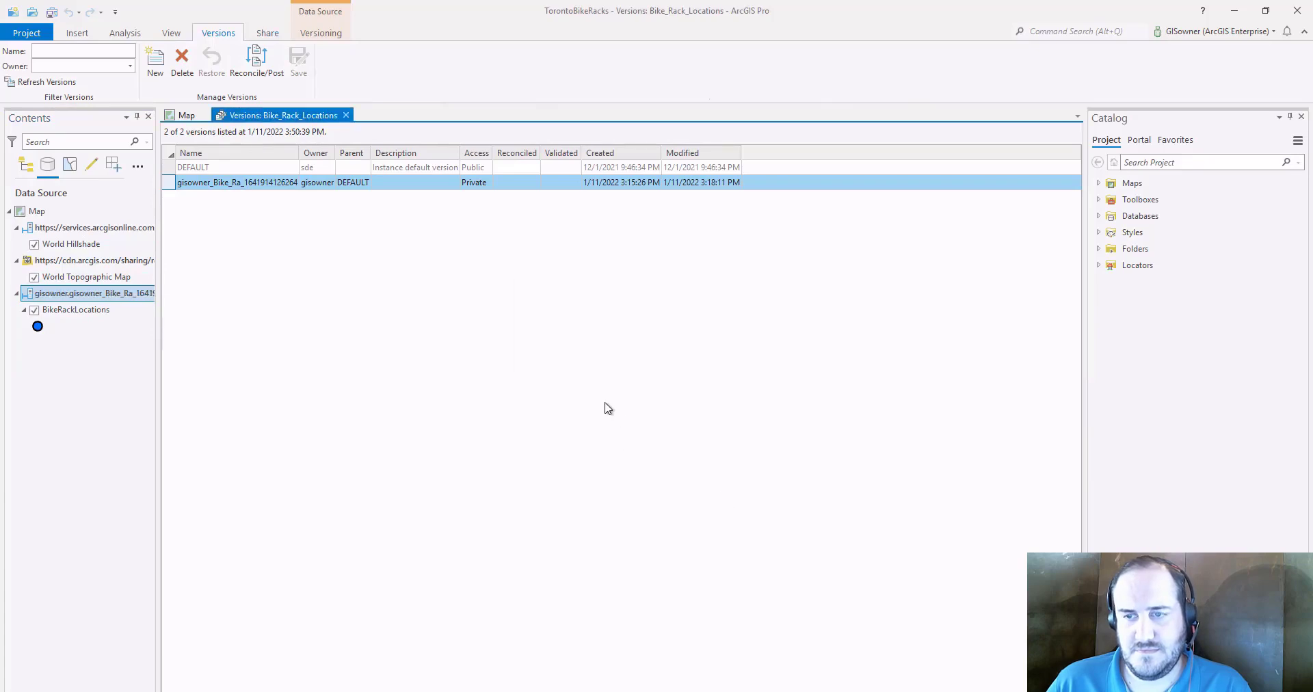
click(183, 115)
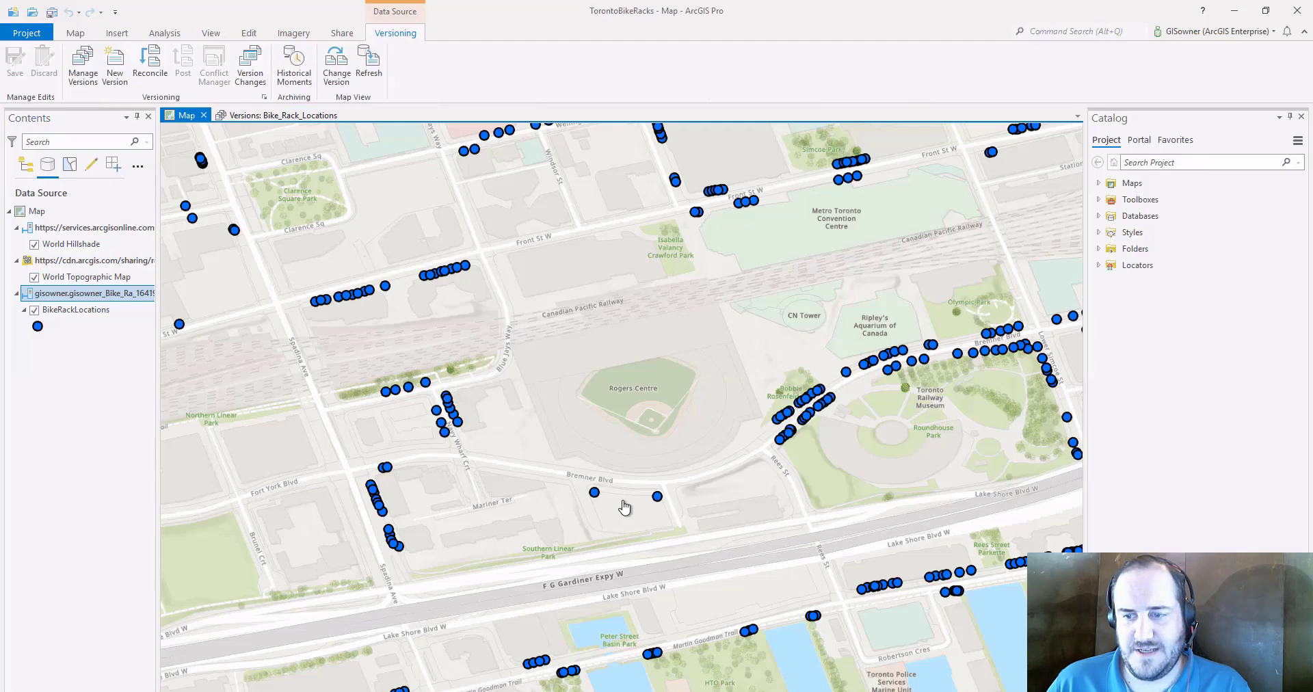
Reconcile the private version with DEFAULT using attribute-level conflicts, then post its edits
scroll(623, 506, up, 2)
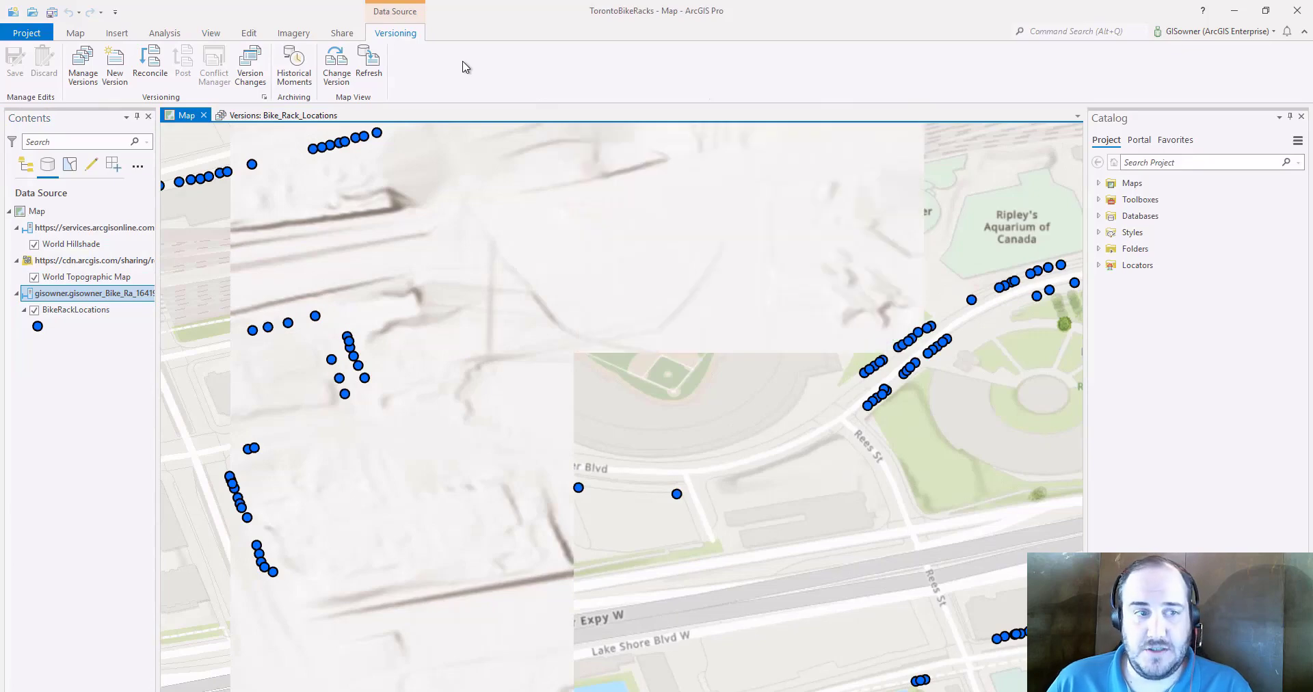
click(161, 71)
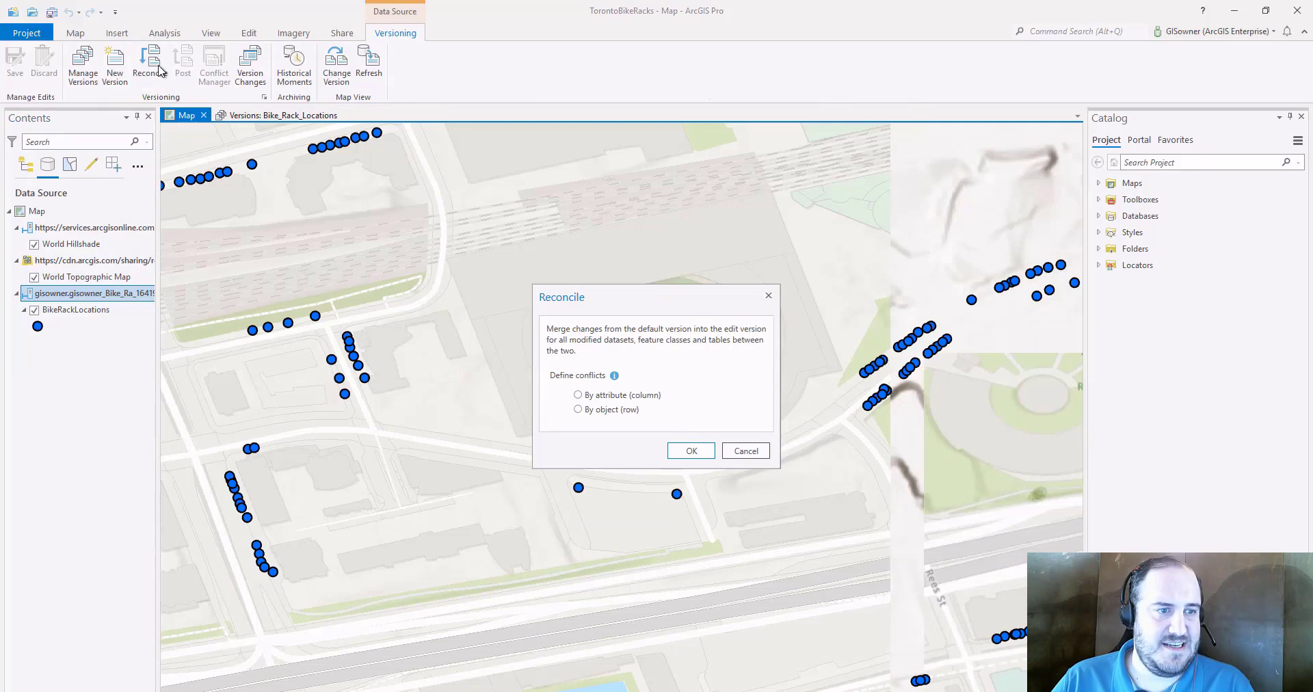
click(692, 450)
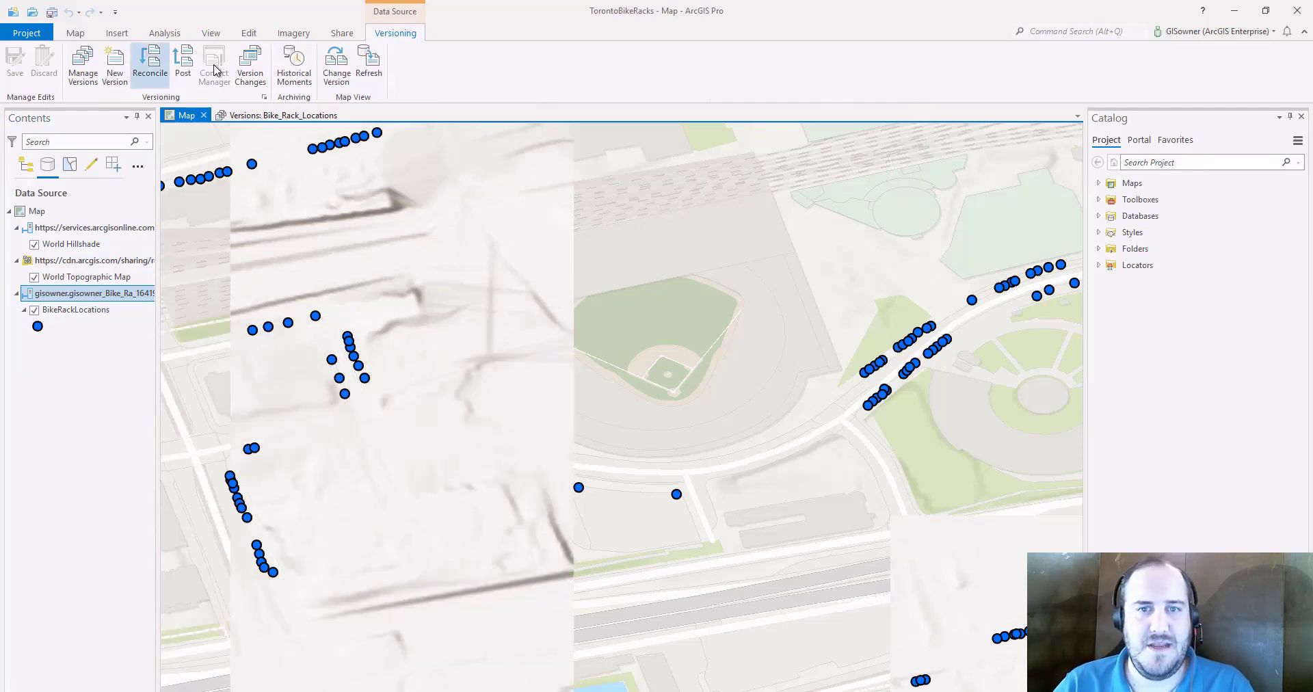
click(181, 67)
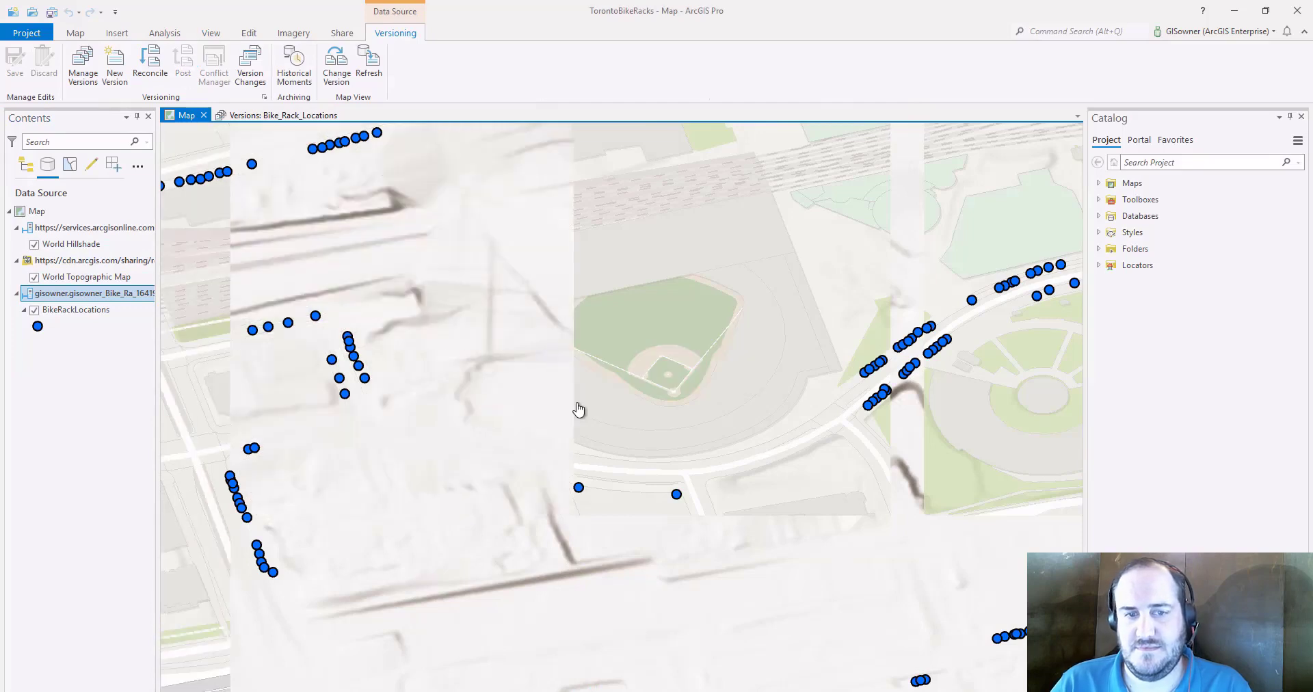
Change the gisowner data source's version back to sde.DEFAULT
click(99, 294)
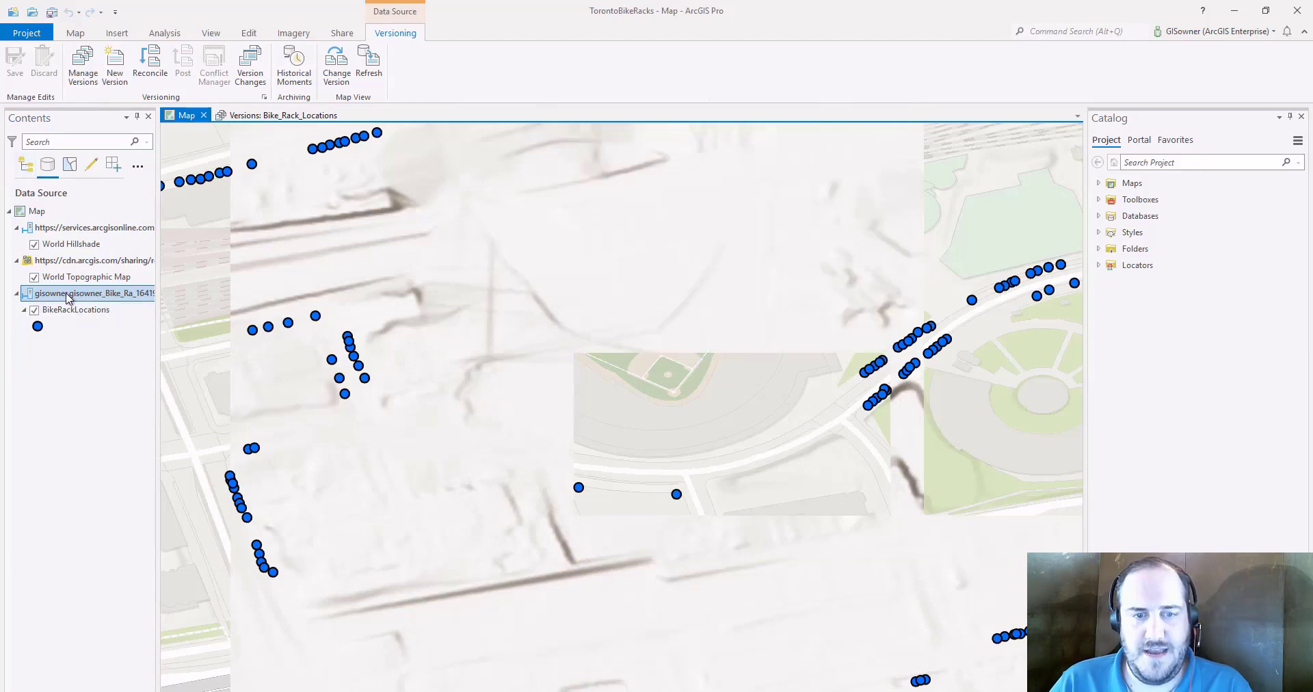
right_click(77, 290)
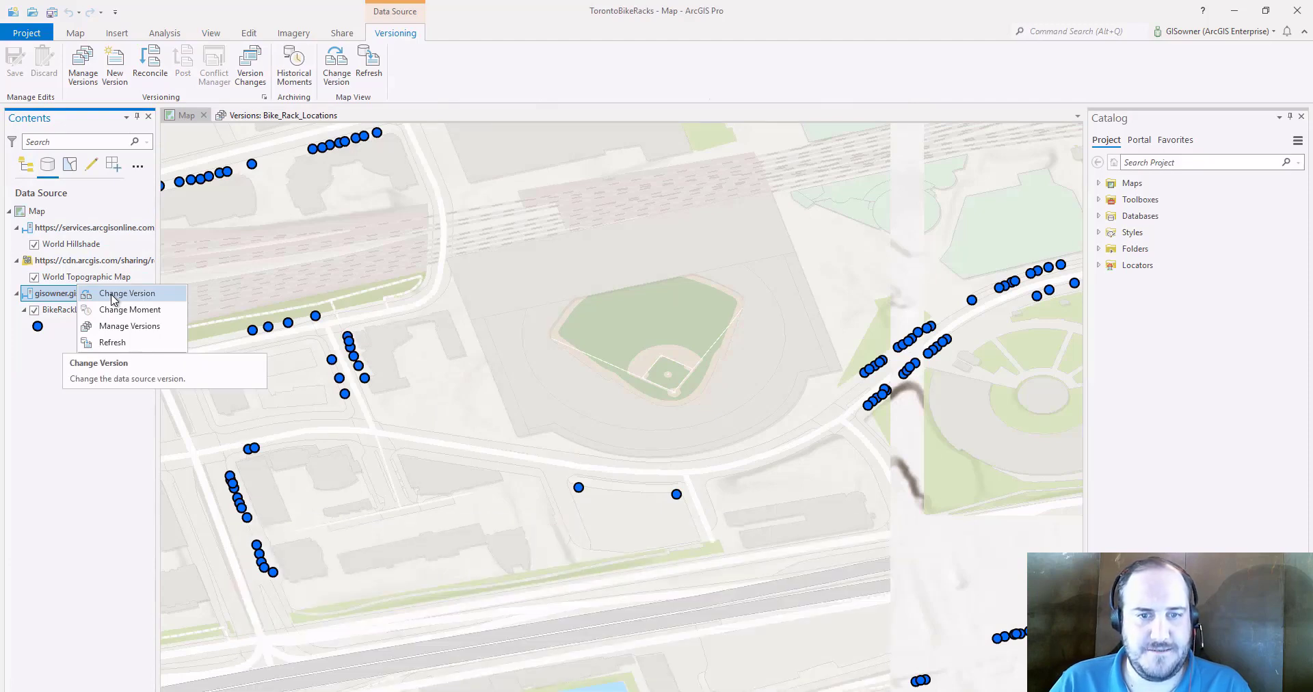
click(113, 296)
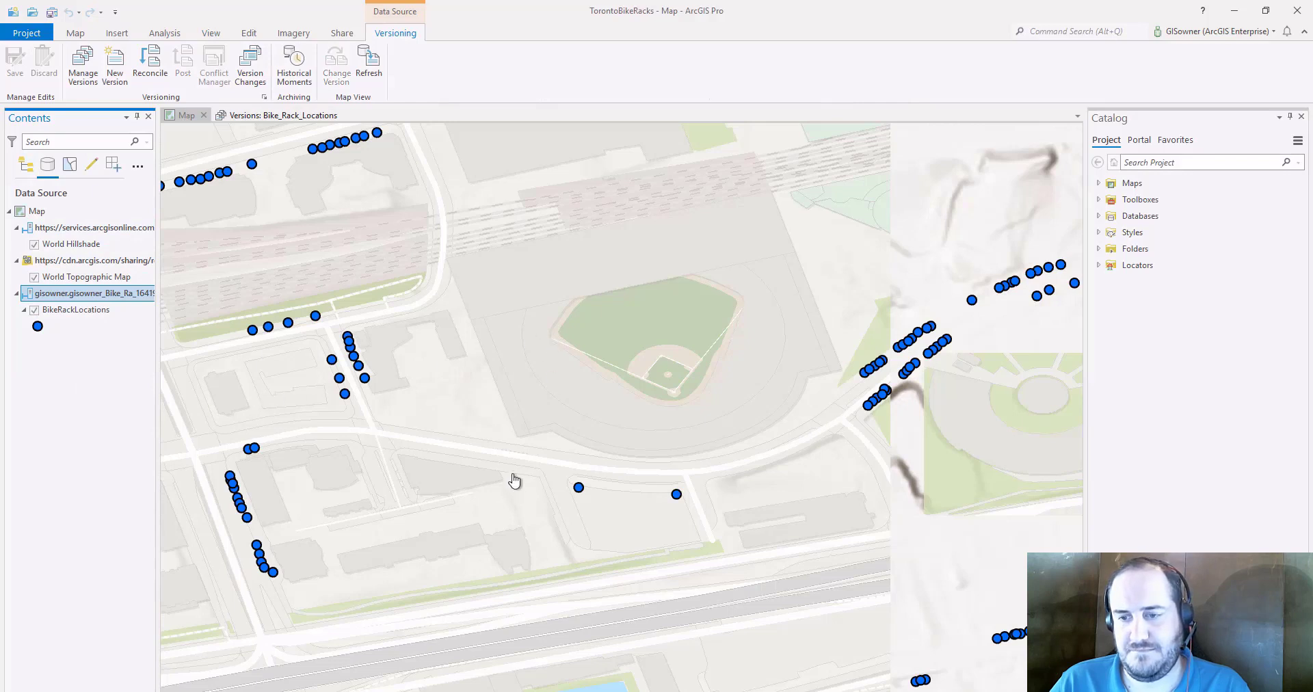
click(556, 336)
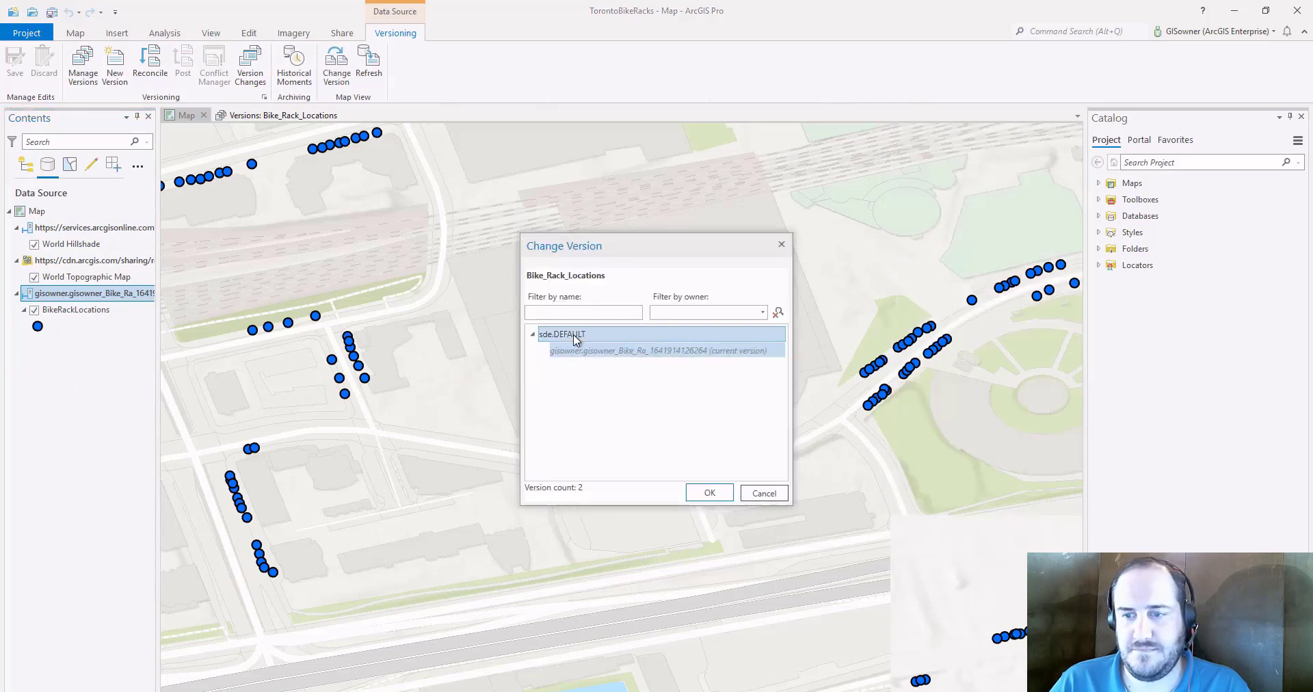
click(709, 493)
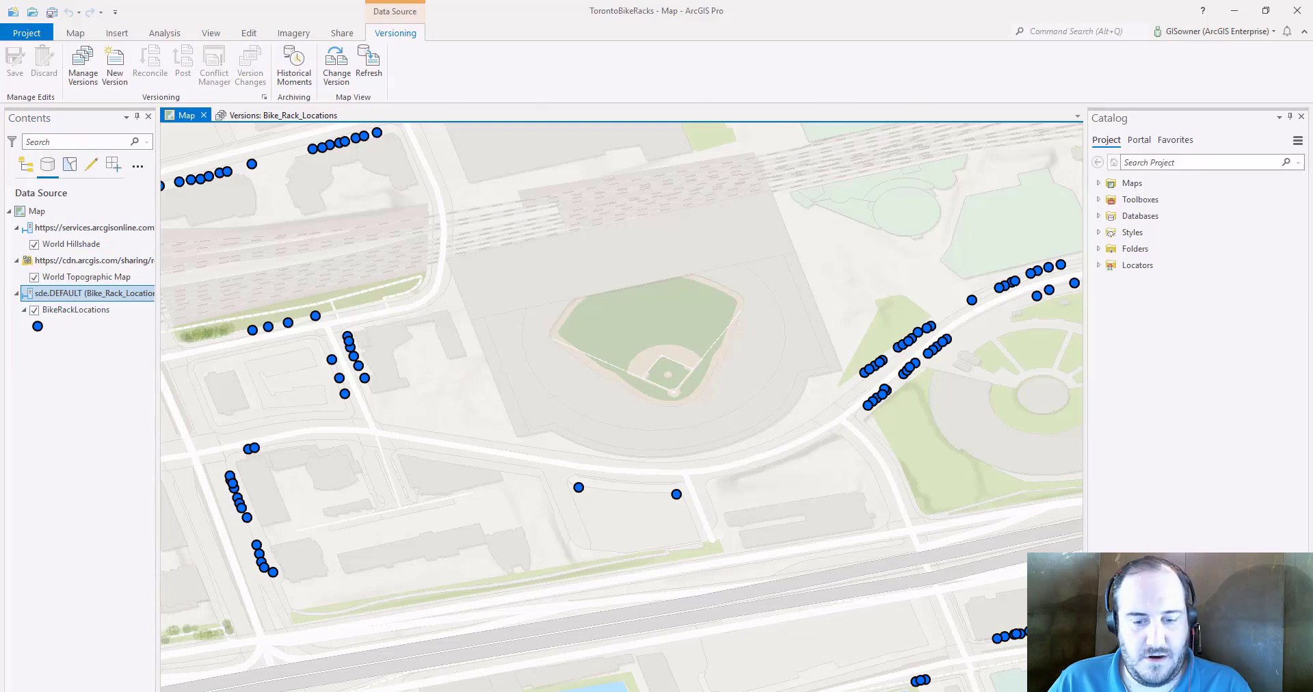
In the browser's Bike Rack Locations web map, zoom near Rogers Centre and inspect a new point
key(alt+Tab)
click(214, 16)
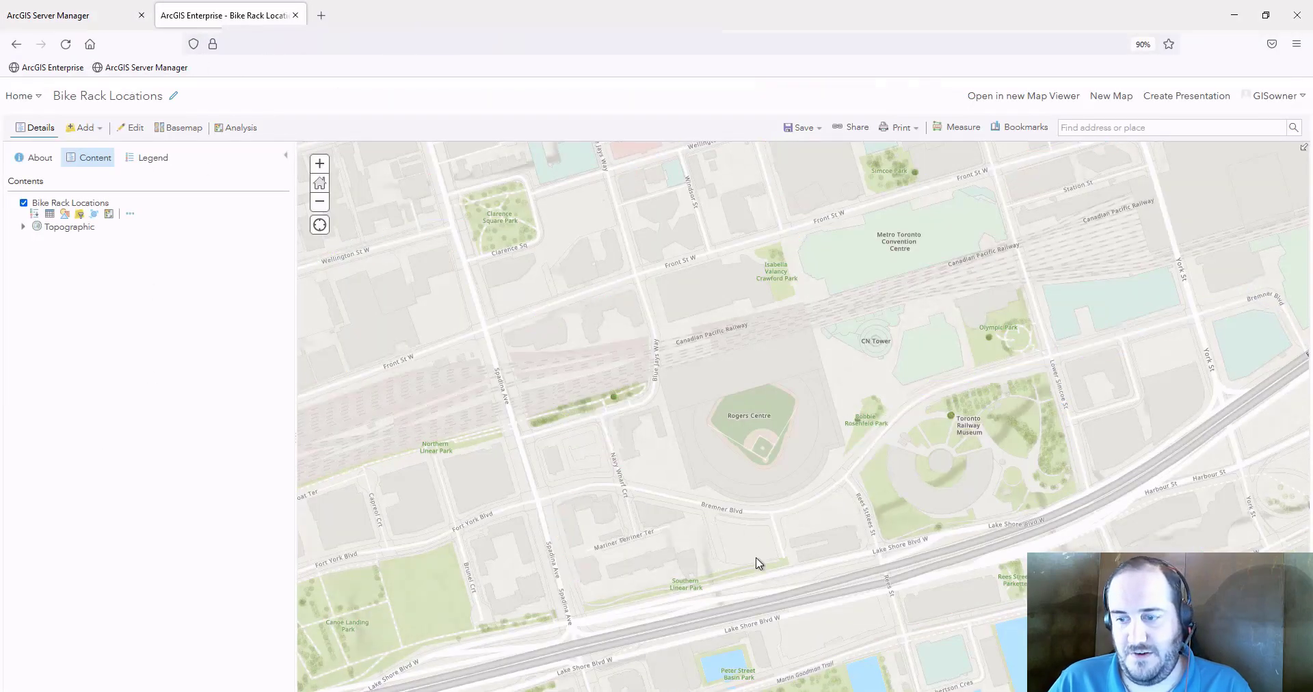
scroll(757, 562, up, 2)
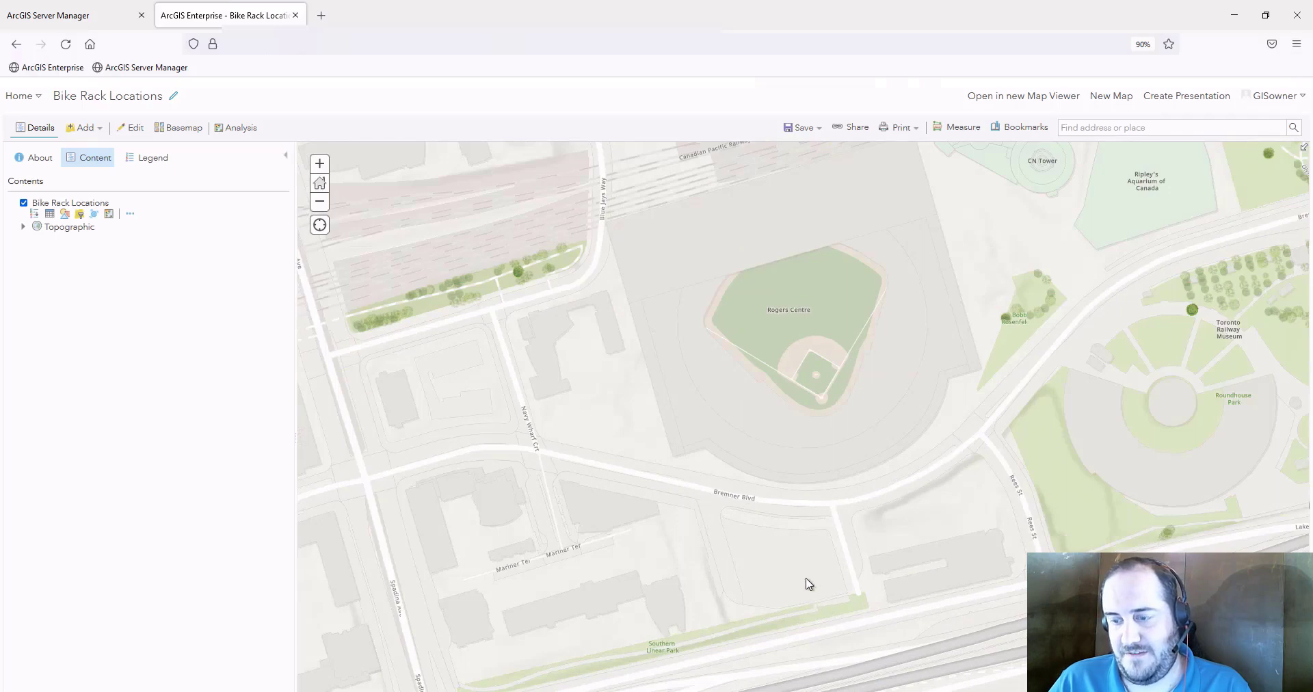
click(731, 524)
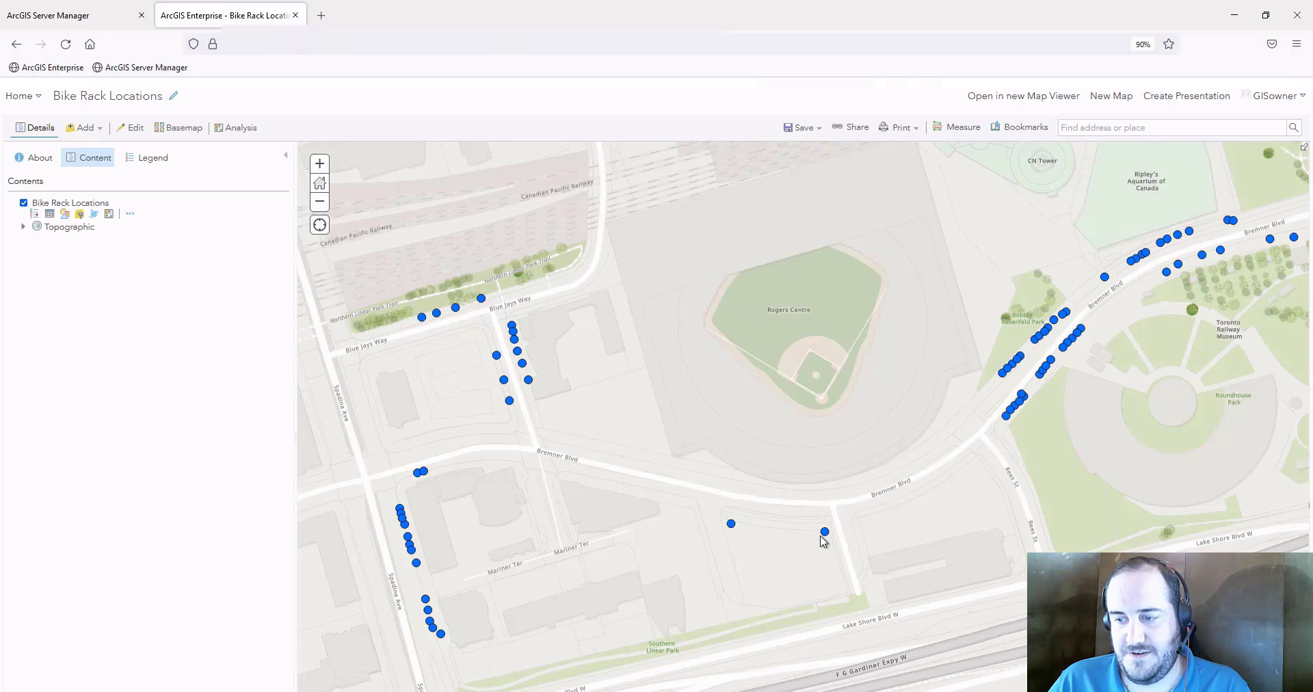